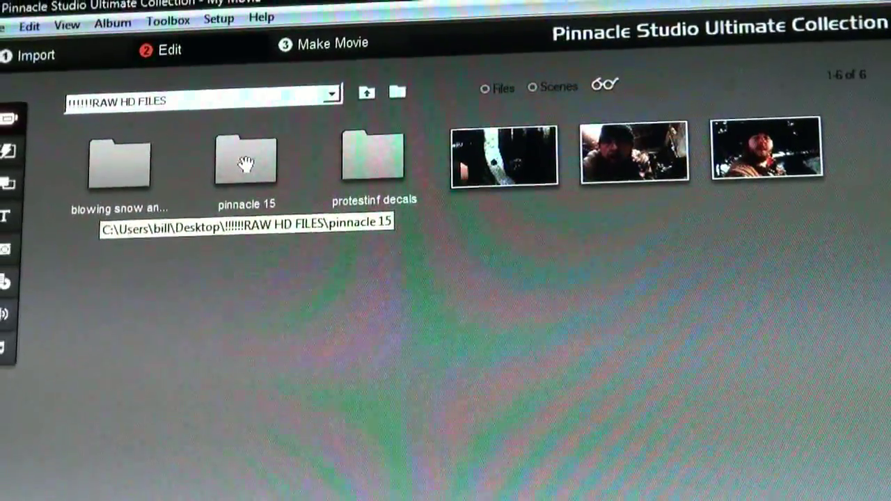
Step: Open the pinnacle 15 folder to list its five clips and select the empty timeline
double_click(248, 174)
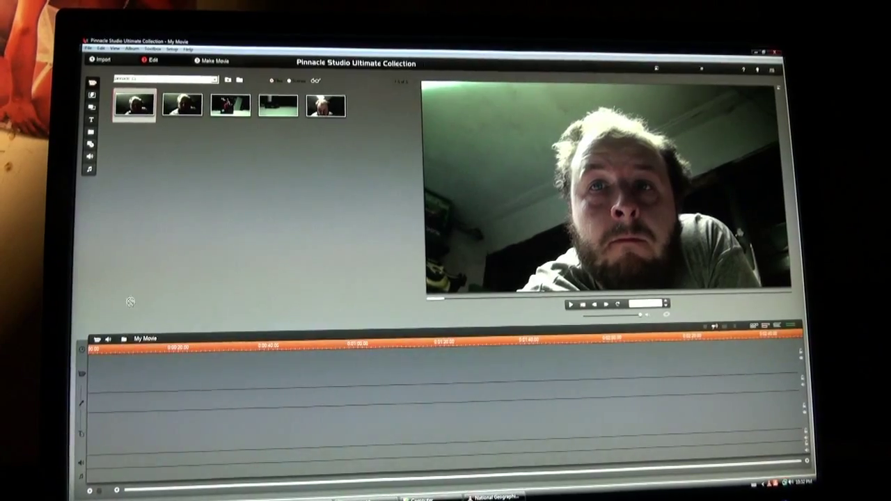
left_click(137, 374)
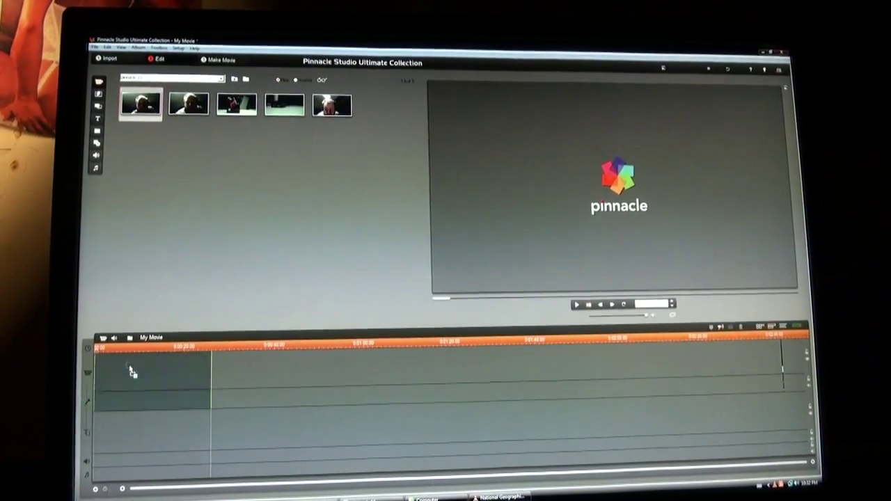
Step: Place the first webcam clip at the very start of the My Movie timeline
left_click_drag(132, 372, 191, 358)
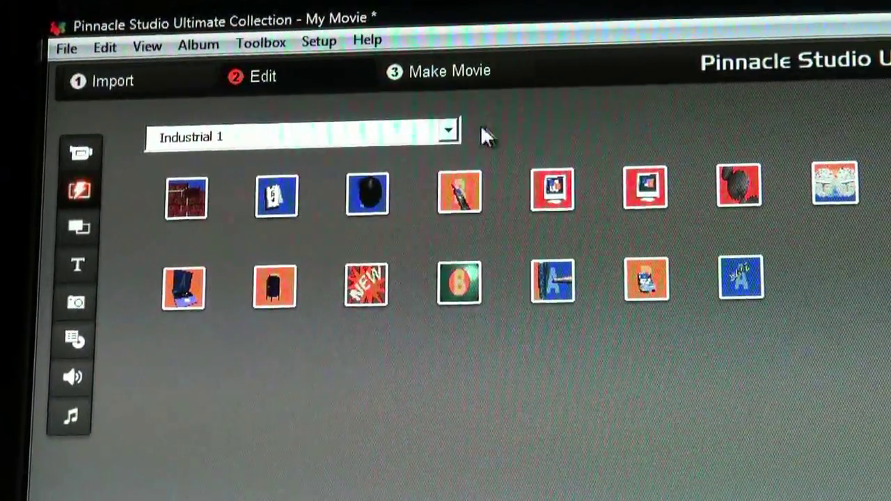
Step: Choose the Wild World 1 group from the transition category list
left_click(464, 137)
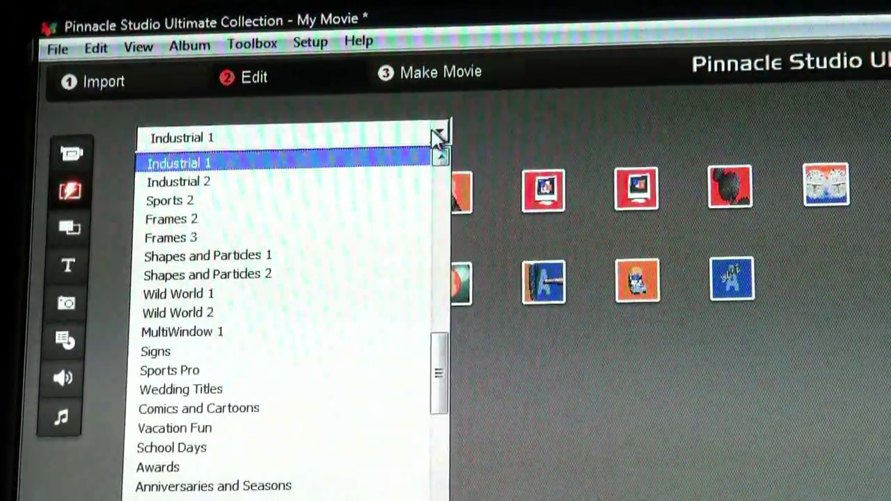
mouse_move(446, 362)
left_mouse_down()
mouse_move(465, 306)
mouse_move(464, 167)
left_mouse_up()
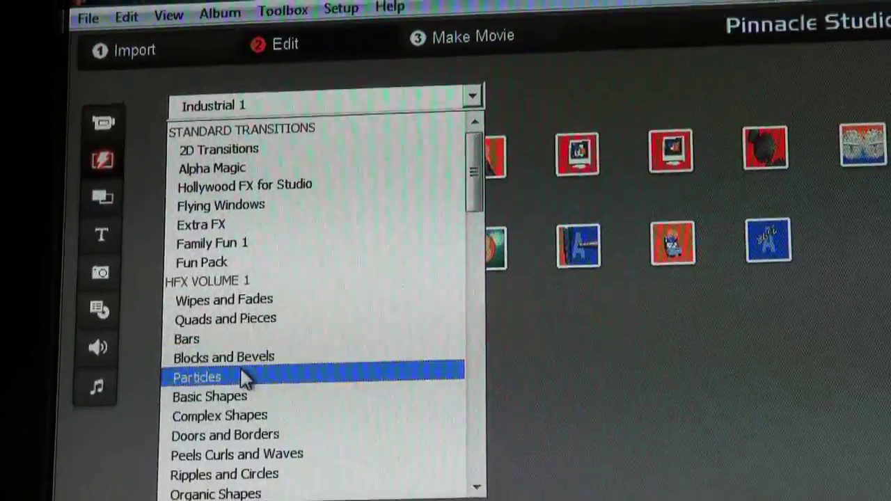
scroll(230, 327, "down", 3)
scroll(223, 348, "down", 3)
scroll(222, 372, "down", 2)
scroll(209, 372, "down", 2)
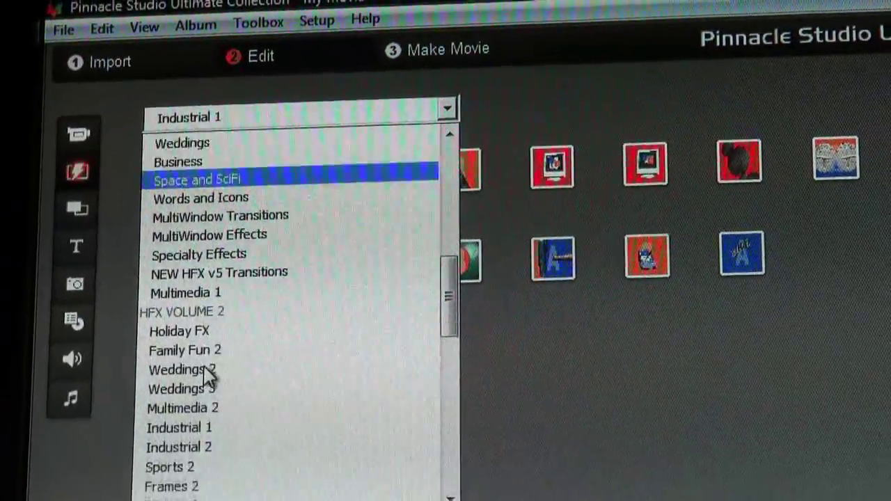
scroll(195, 372, "down", 2)
scroll(184, 374, "down", 3)
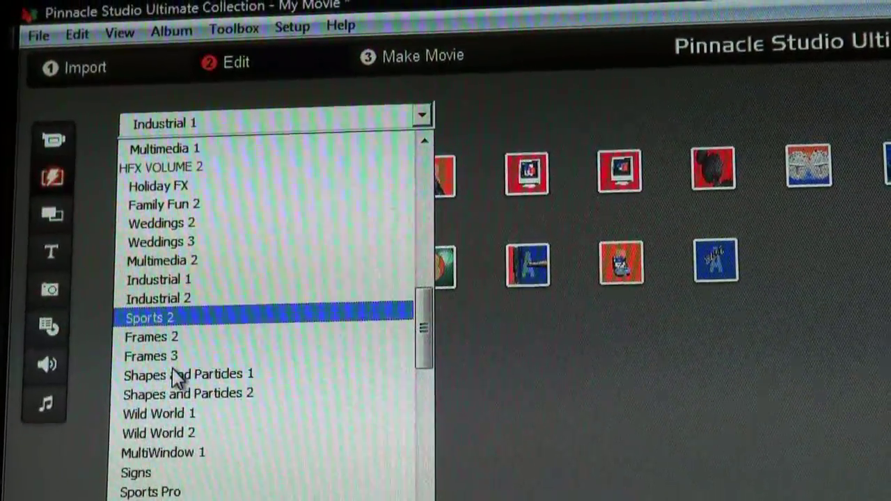
scroll(178, 373, "down", 3)
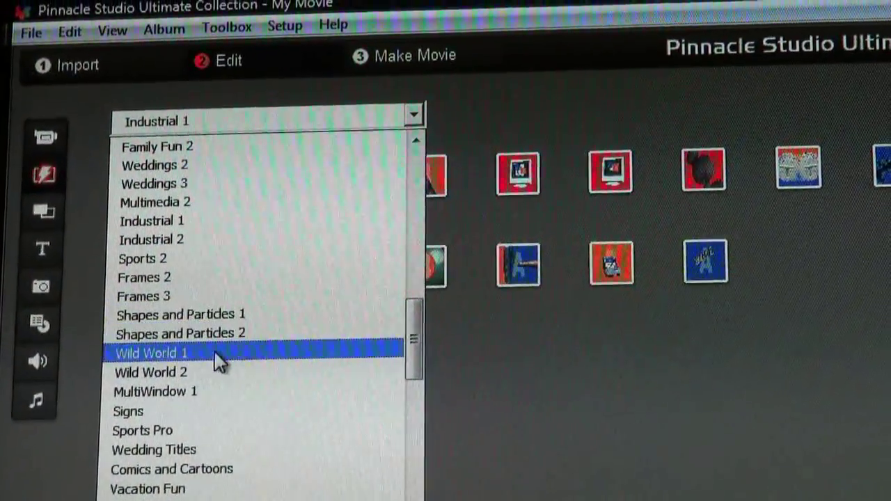
left_click(165, 353)
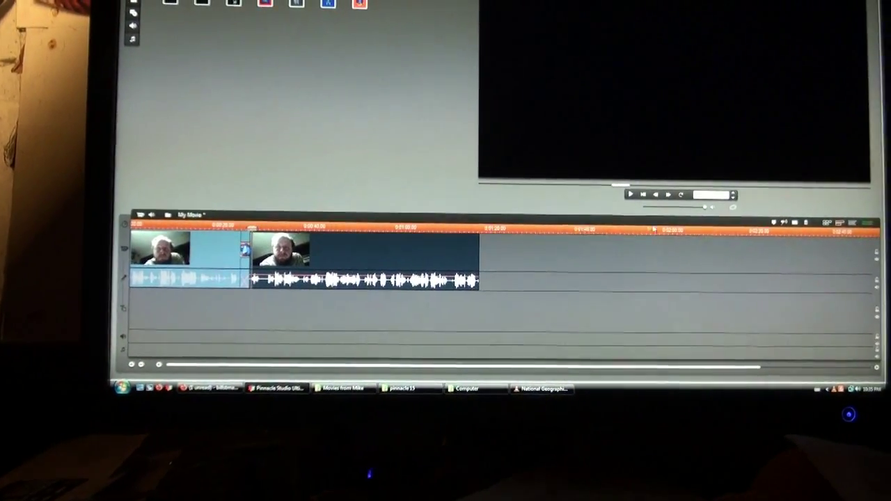
Step: Play the two-clip movie with its Wild World 1 transition and scrub further in
left_click(629, 195)
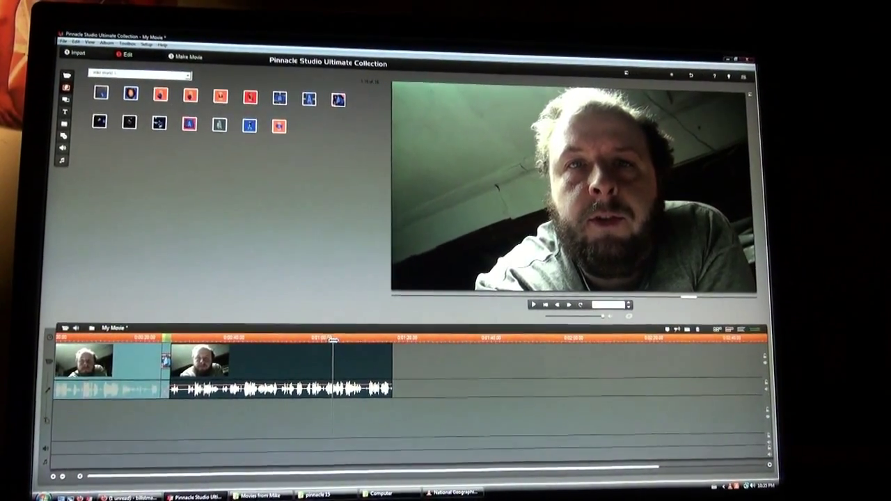
left_click_drag(332, 340, 390, 341)
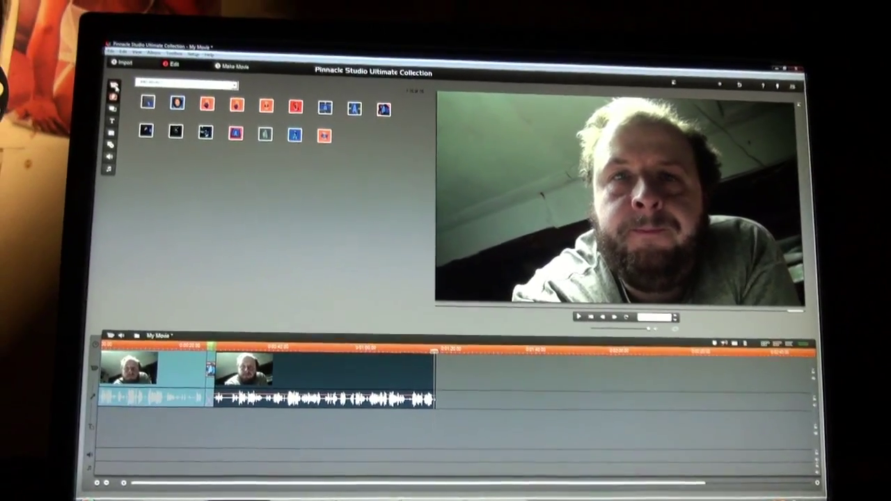
Step: From Videos, drop the Studio HD box clip after the webcam clips, then scrub and replay
left_click(64, 69)
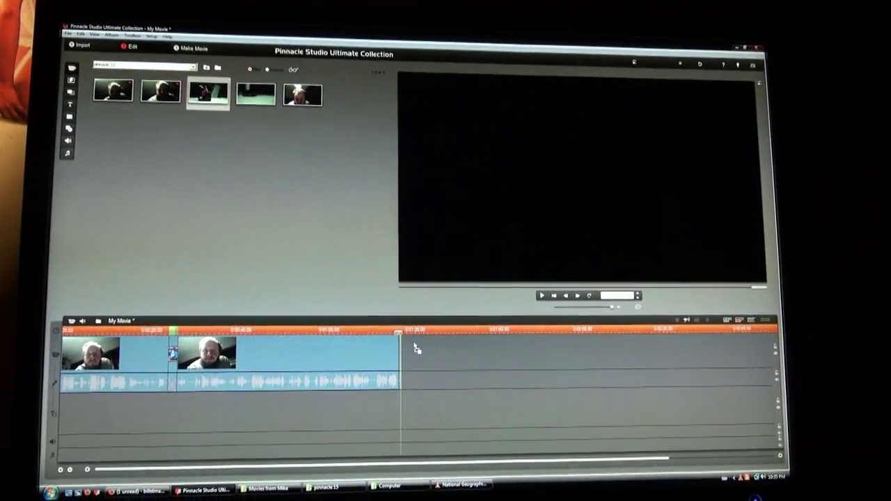
left_click_drag(420, 346, 420, 346)
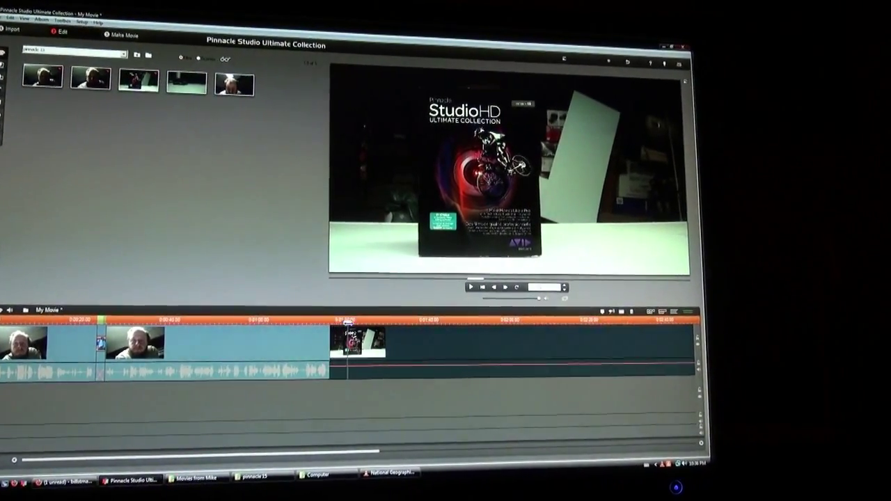
mouse_move(375, 327)
left_mouse_down()
mouse_move(452, 339)
mouse_move(647, 324)
left_mouse_up()
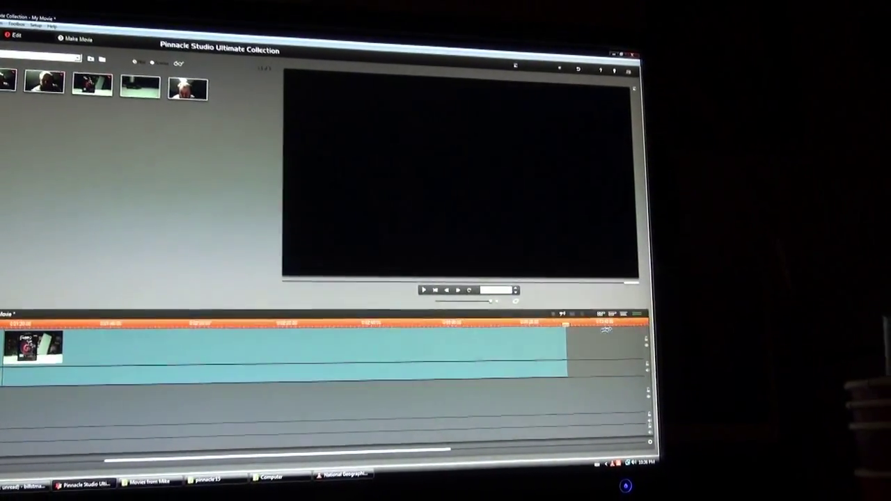
left_click_drag(647, 324, 426, 326)
left_click(450, 286)
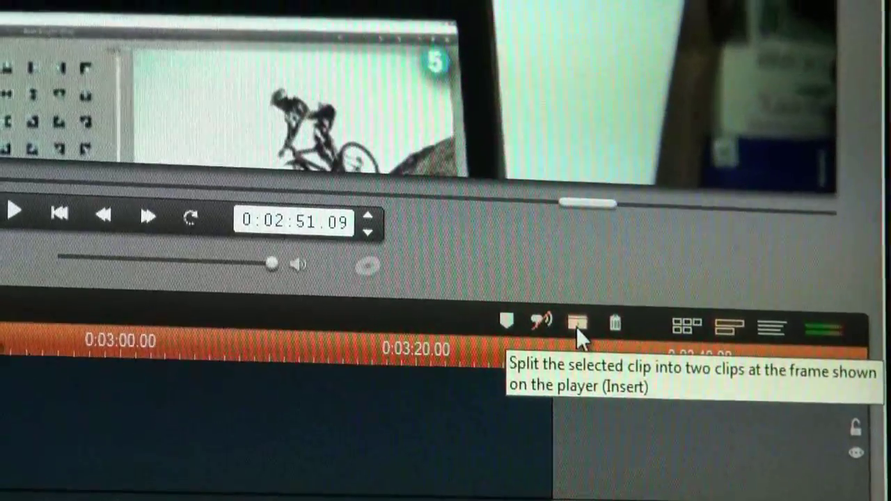
Step: Split near 0:02:52, delete the loud-burst piece, and return the playhead to 0:02:43.17
left_click(591, 334)
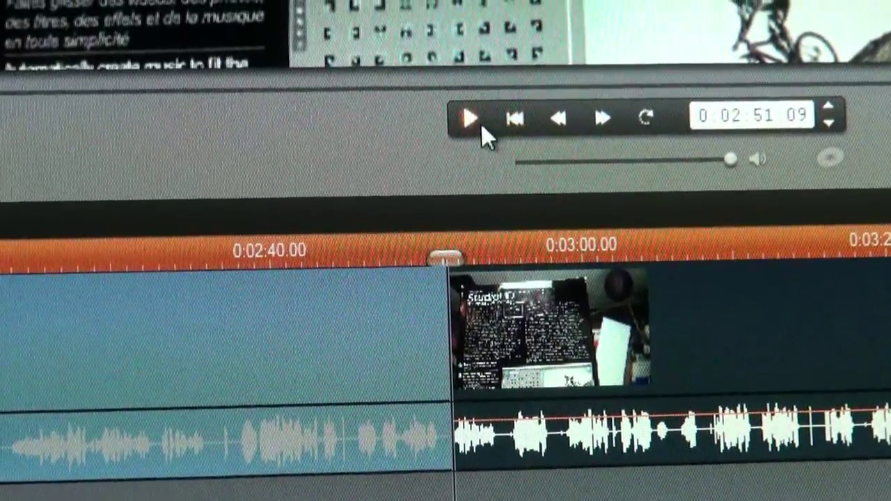
left_click(467, 129)
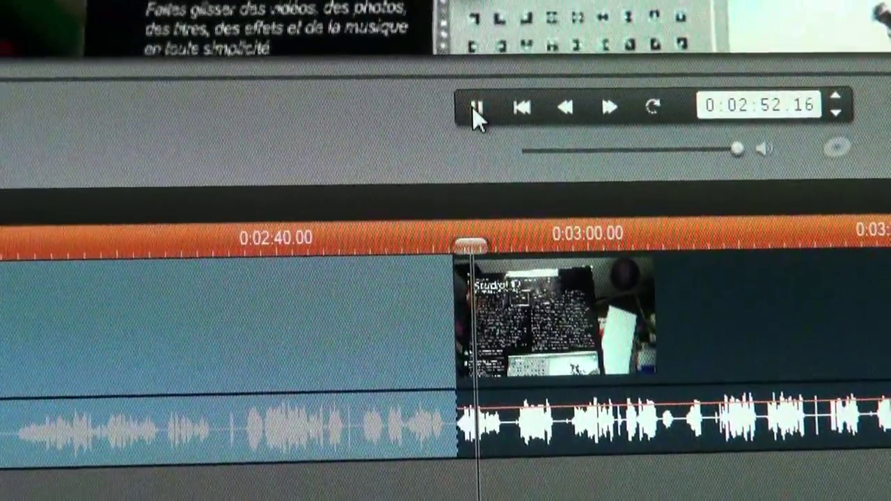
left_click(474, 111)
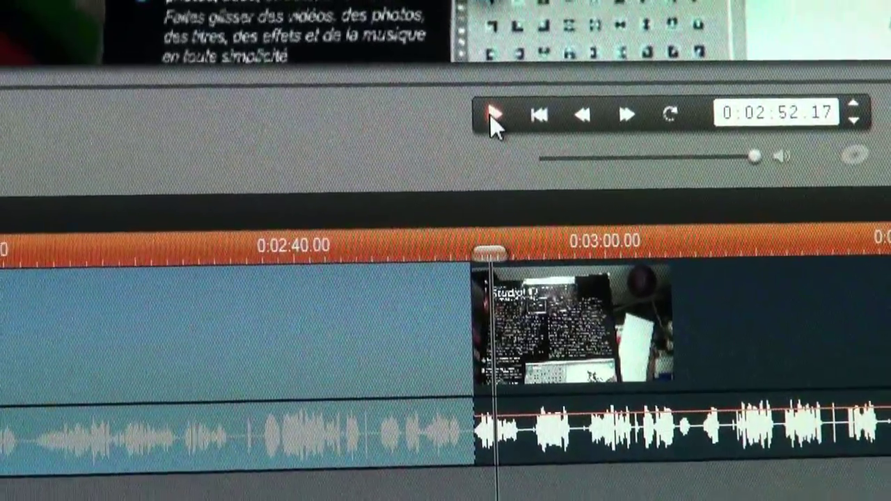
left_click(488, 115)
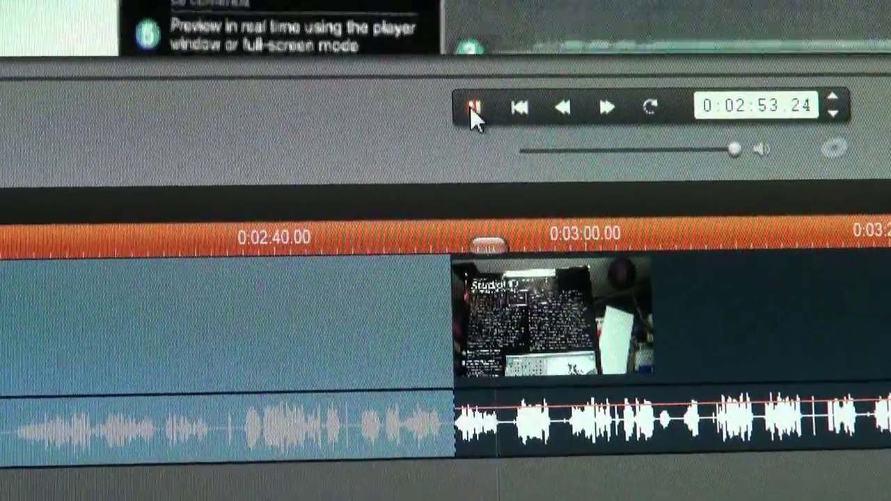
left_click(476, 108)
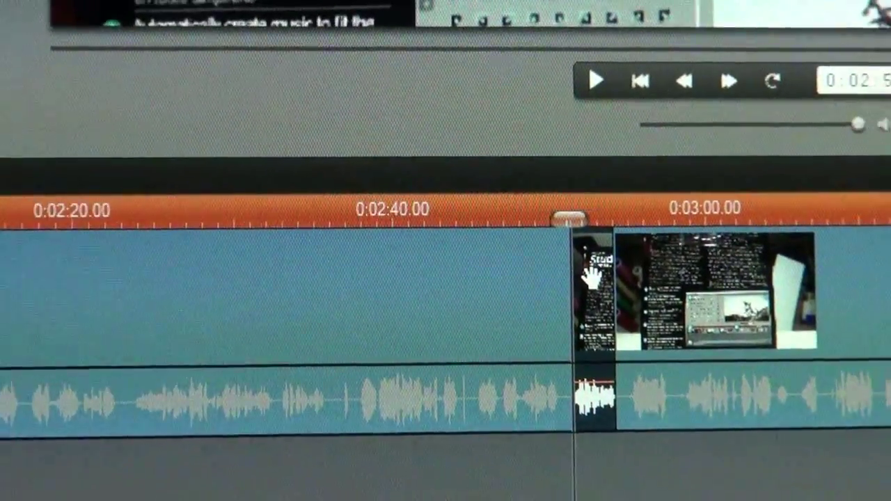
key("Delete")
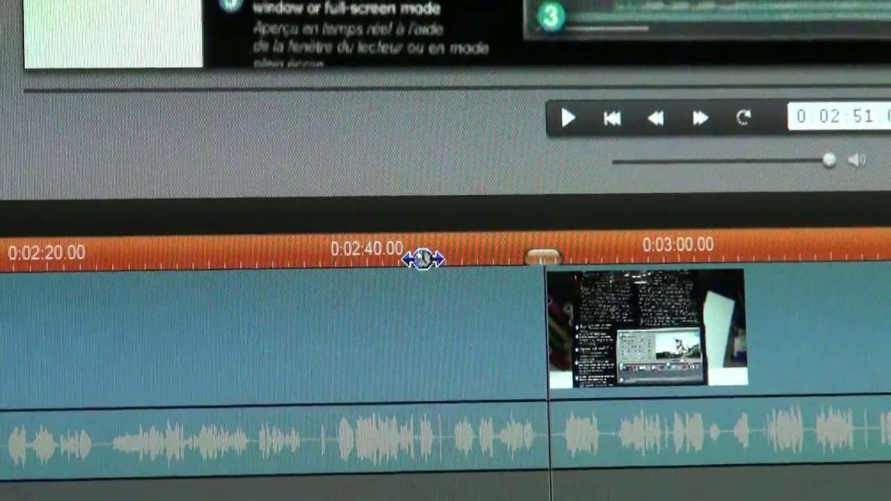
left_click(454, 233)
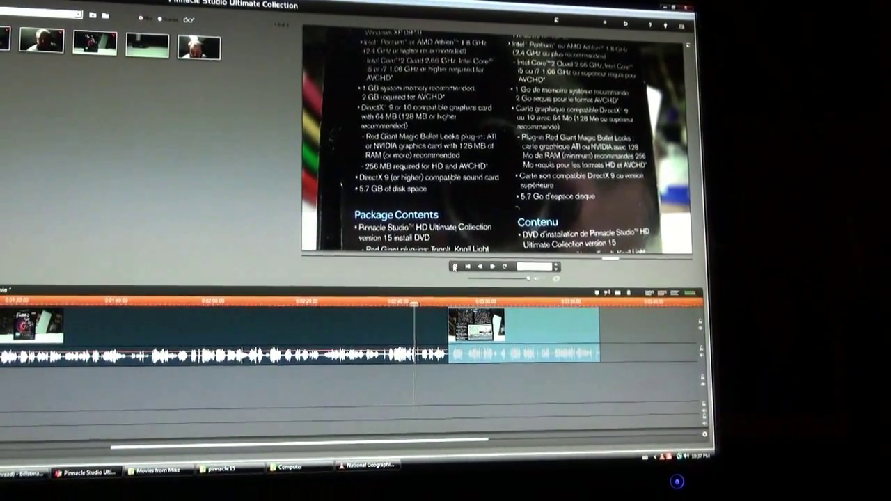
Step: Replay the edited section and append the product box clip after the last clip
left_click(454, 267)
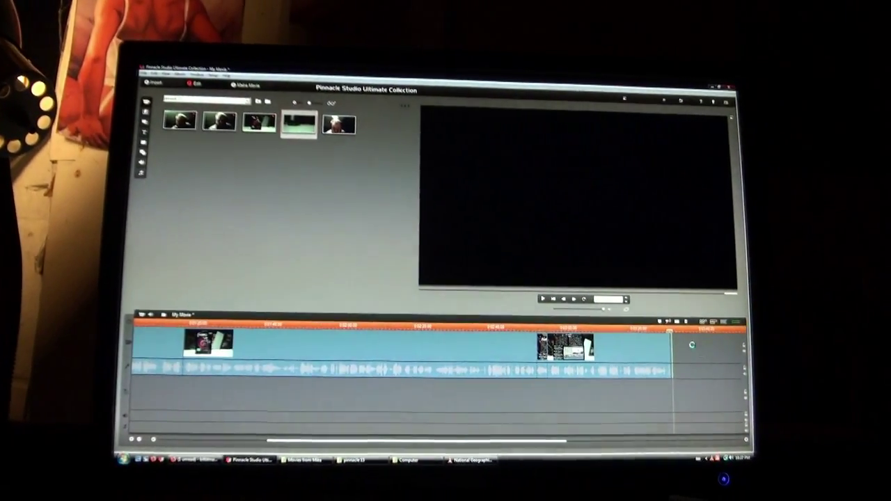
left_click(716, 352)
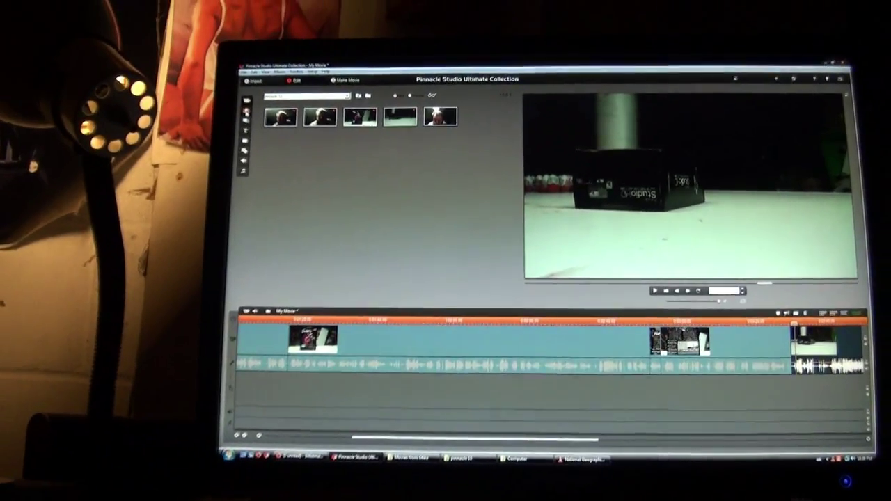
Step: Show the Transitions library and switch between several themed transition categories
left_click(240, 97)
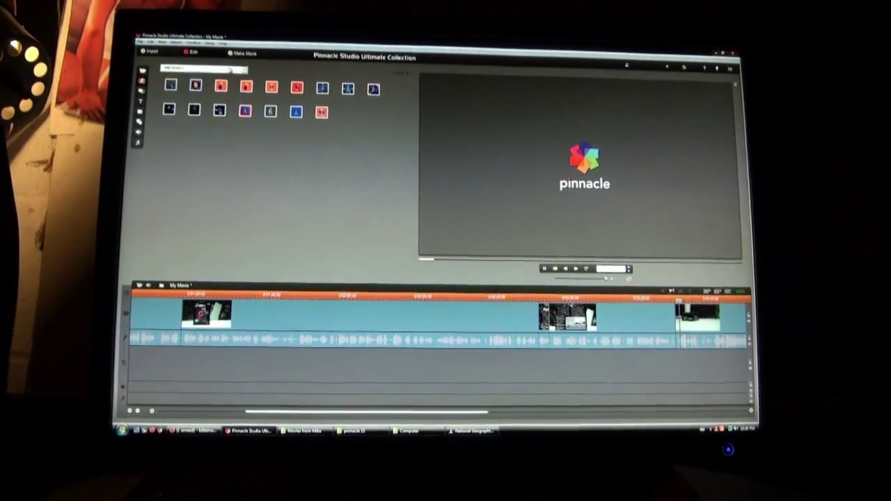
left_click(216, 78)
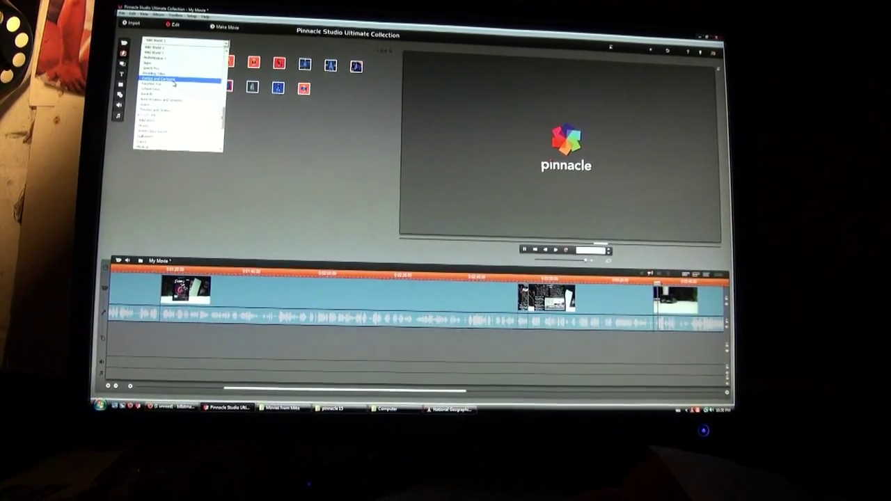
left_click(174, 82)
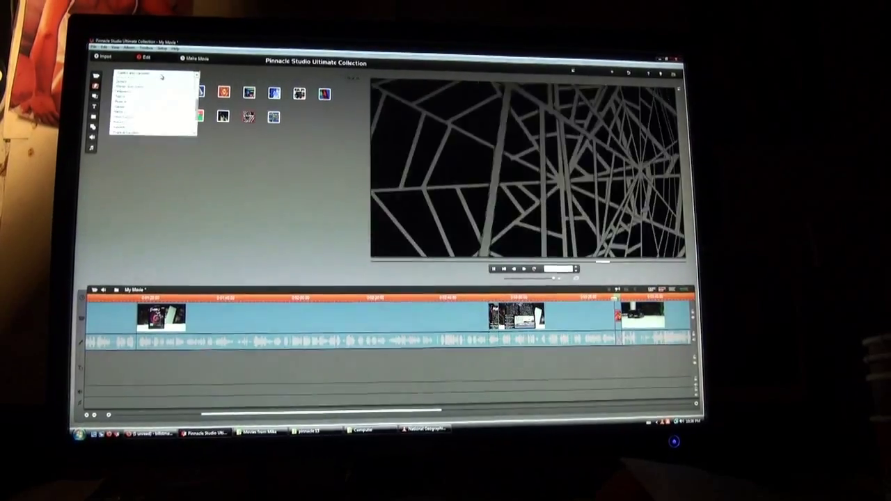
left_click(162, 76)
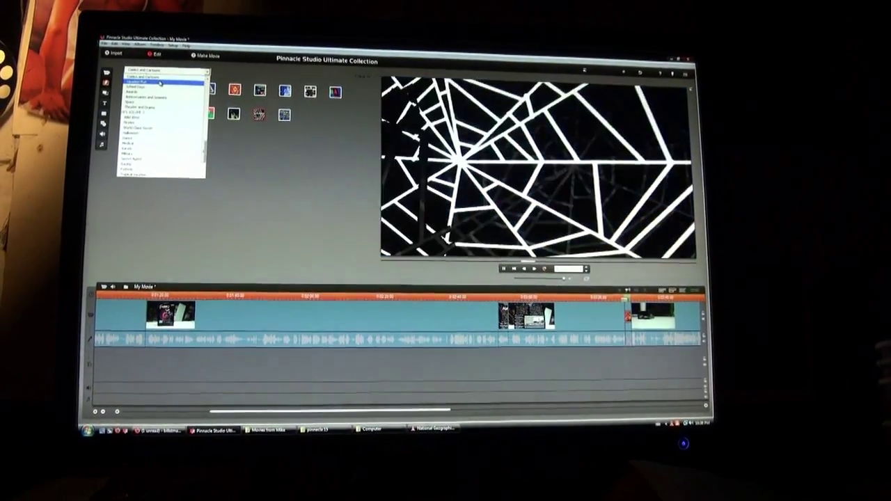
left_click(164, 82)
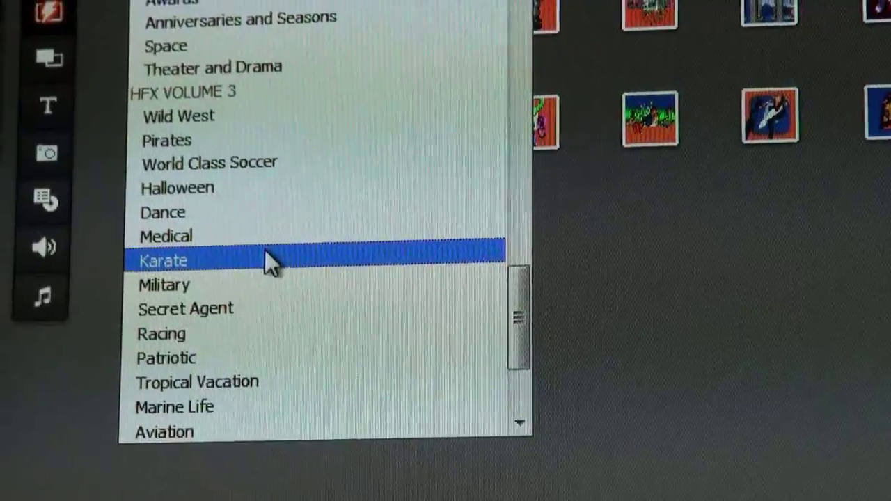
scroll(278, 285, "down", 1)
scroll(278, 286, "down", 1)
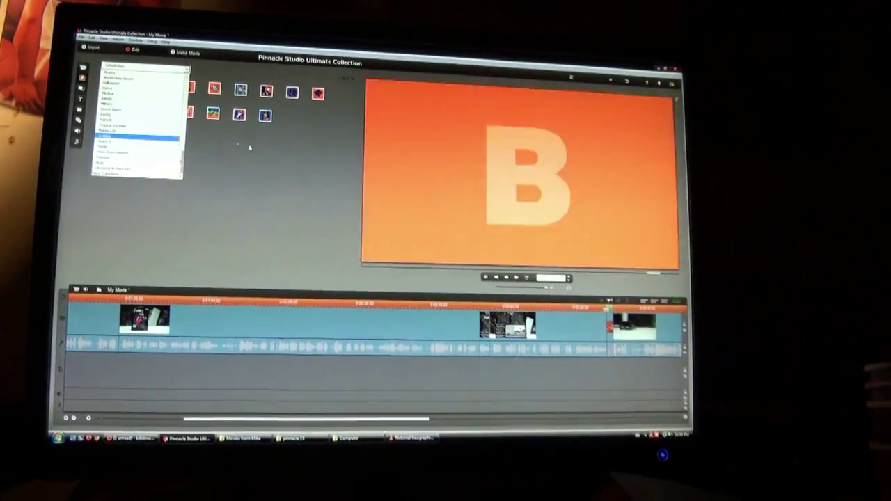
left_click(249, 148)
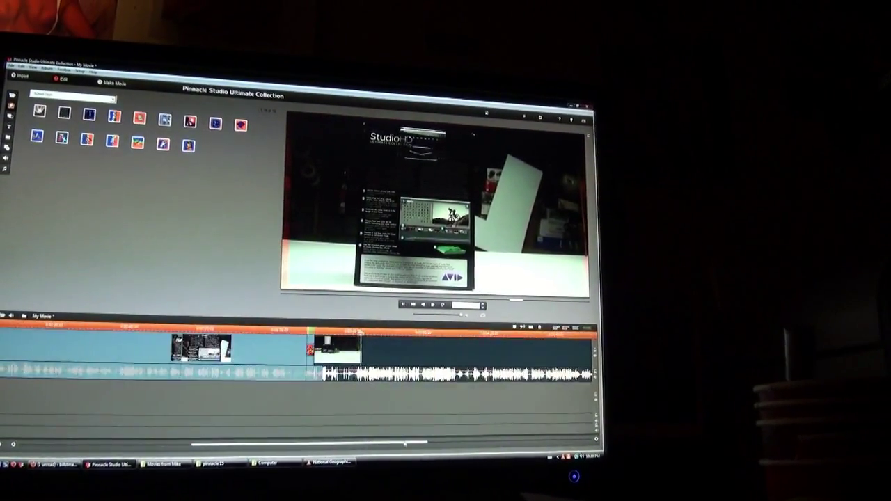
left_click(344, 335)
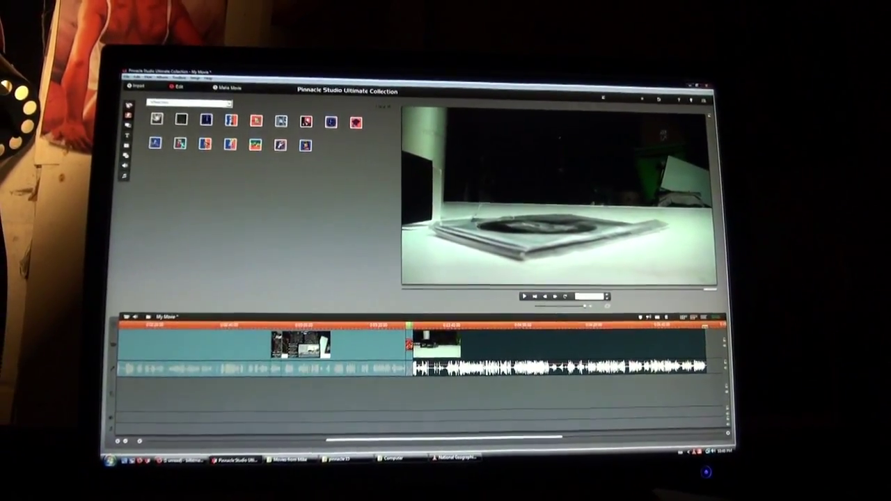
left_click(132, 84)
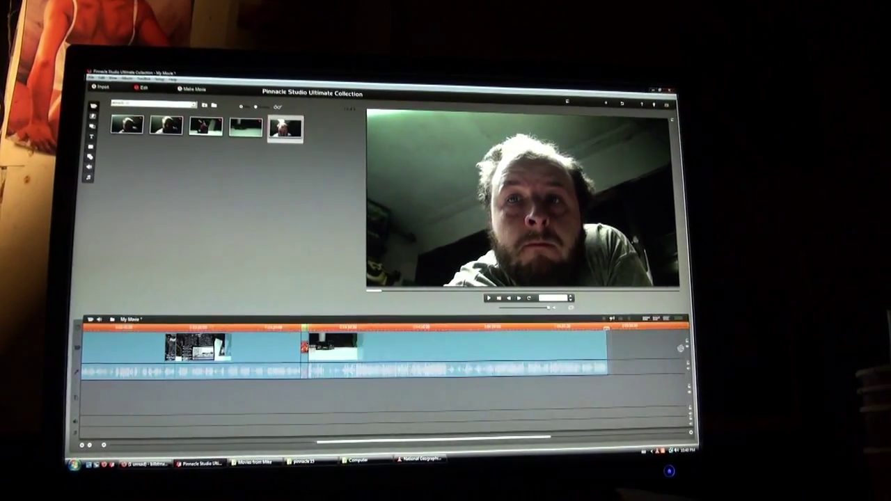
Step: Move the playhead to the movie's end and append the final webcam clip there
left_click(605, 327)
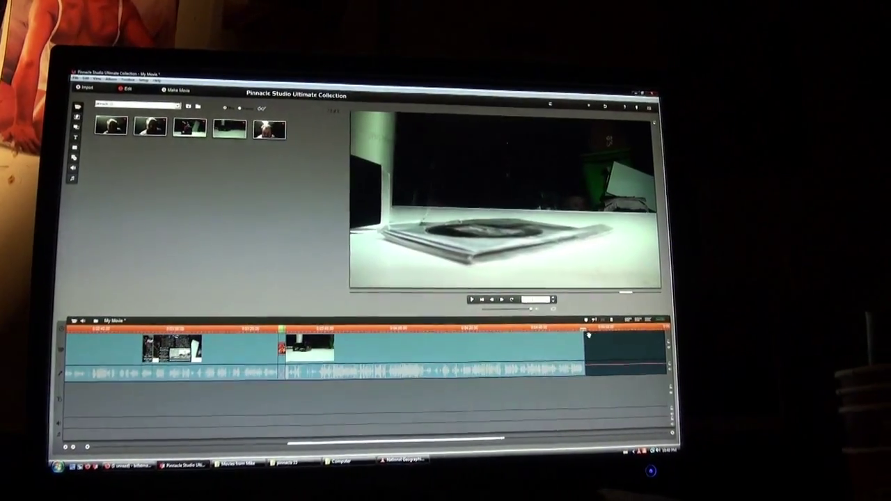
left_click_drag(588, 336, 595, 348)
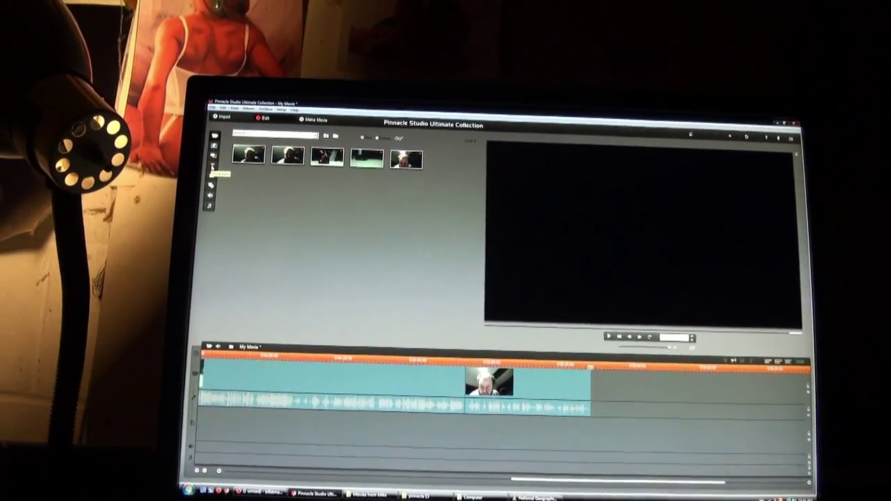
left_click(124, 99)
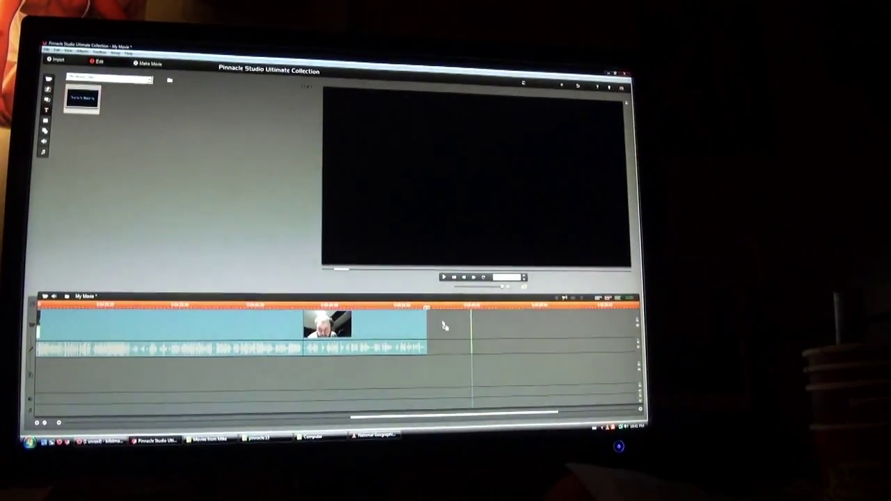
Step: Place the Thanks for Watching title after the webcam clip and preview the ending
left_click_drag(468, 346, 487, 369)
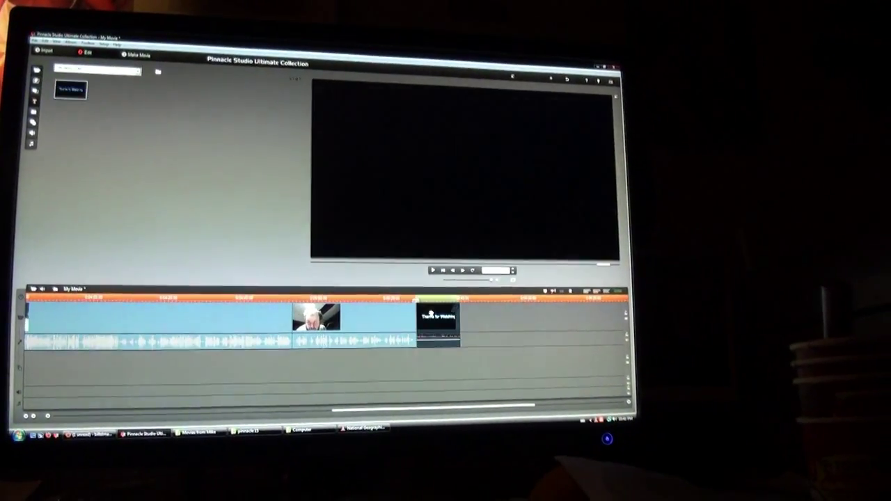
left_click(437, 272)
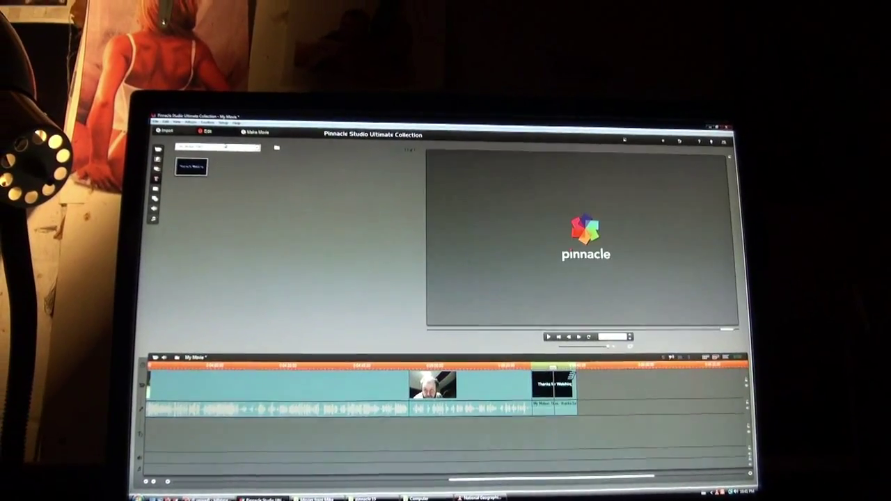
left_click(205, 128)
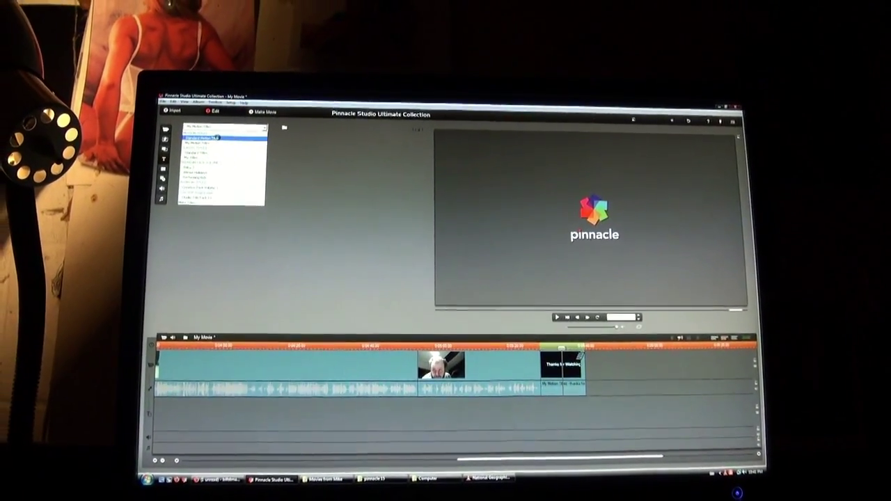
left_click(221, 135)
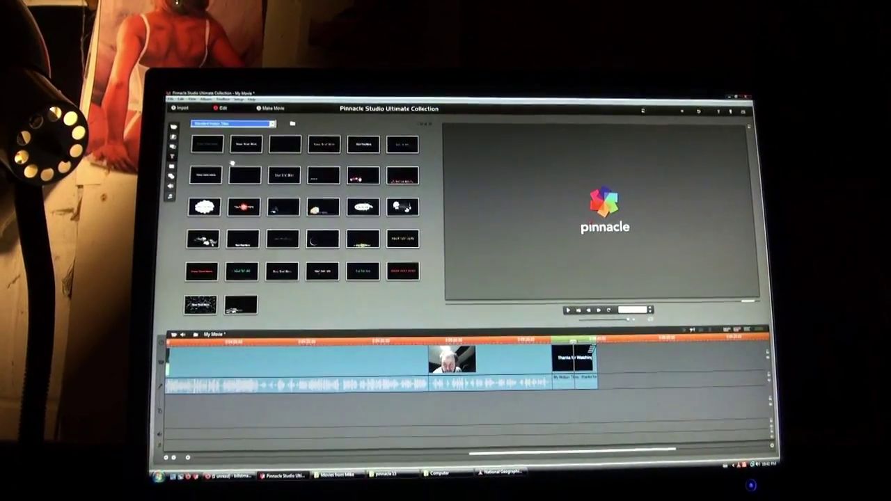
left_click(274, 172)
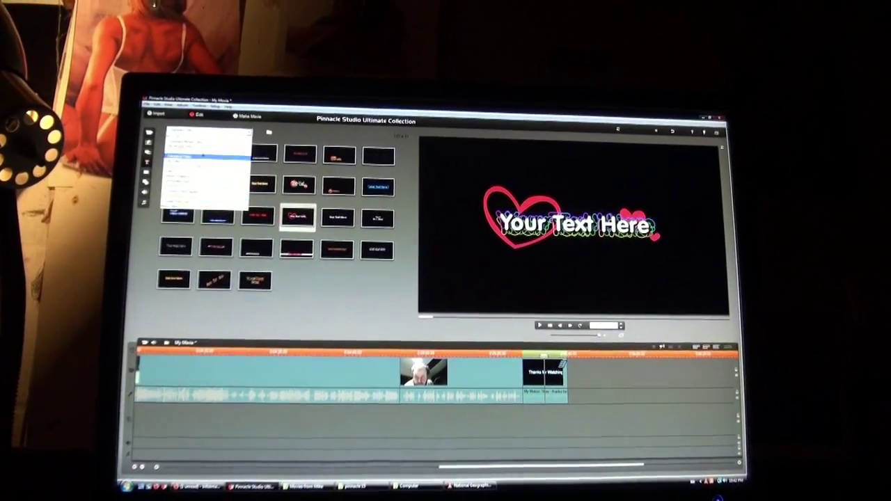
left_click(206, 189)
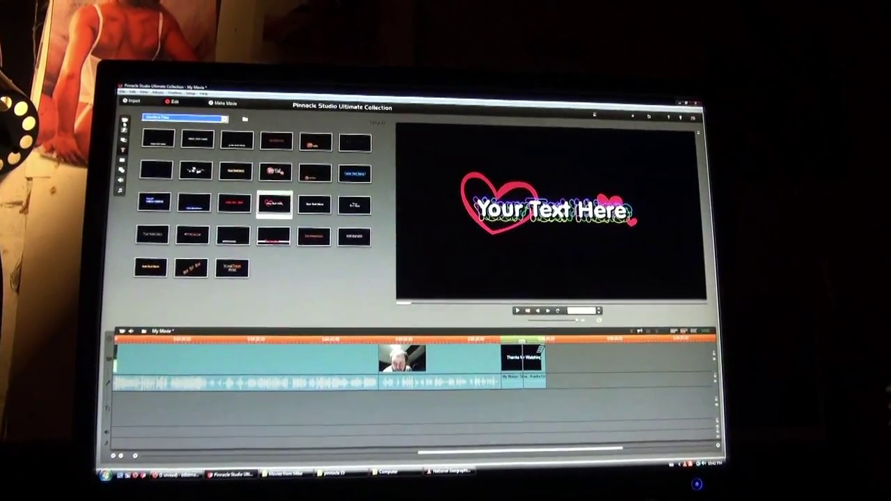
left_click(124, 128)
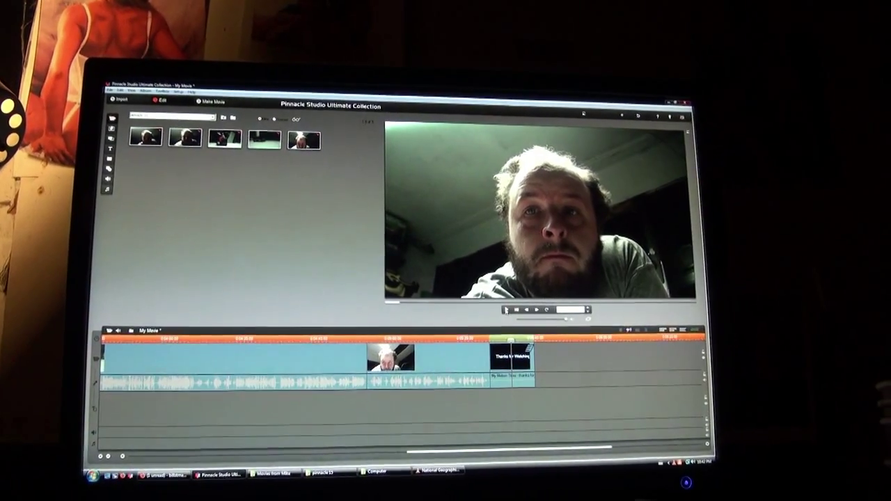
Step: Delete the 'Thanks for Watching' title clip from the end of the timeline
left_click(510, 359)
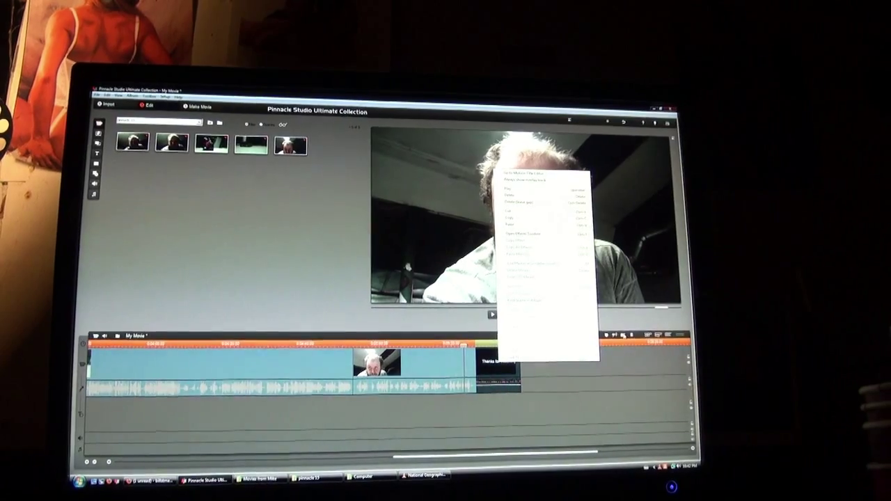
left_click(518, 209)
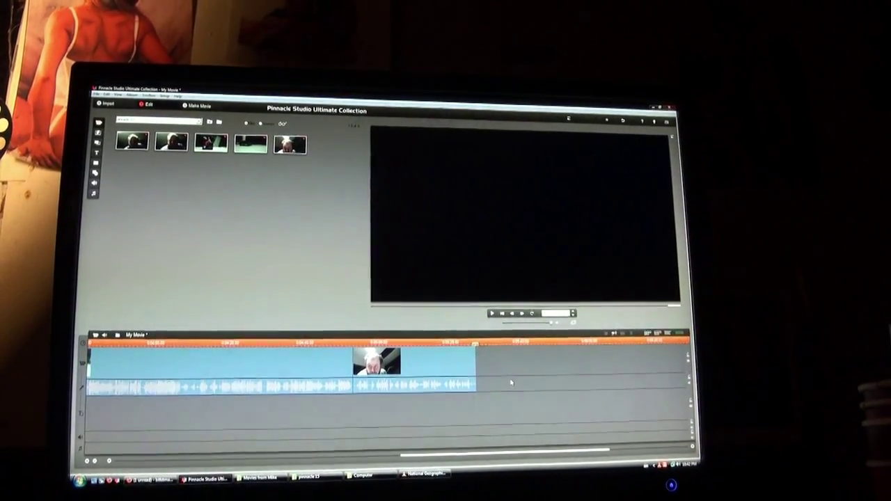